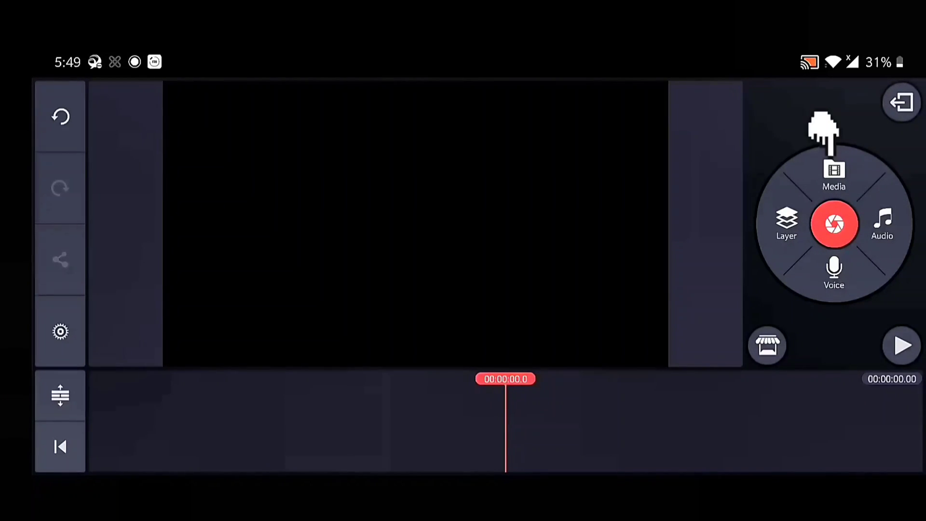
Add the 12.21 s green-screen clip from the Canon EOS 200D folder and play it back.
left_click(833, 173)
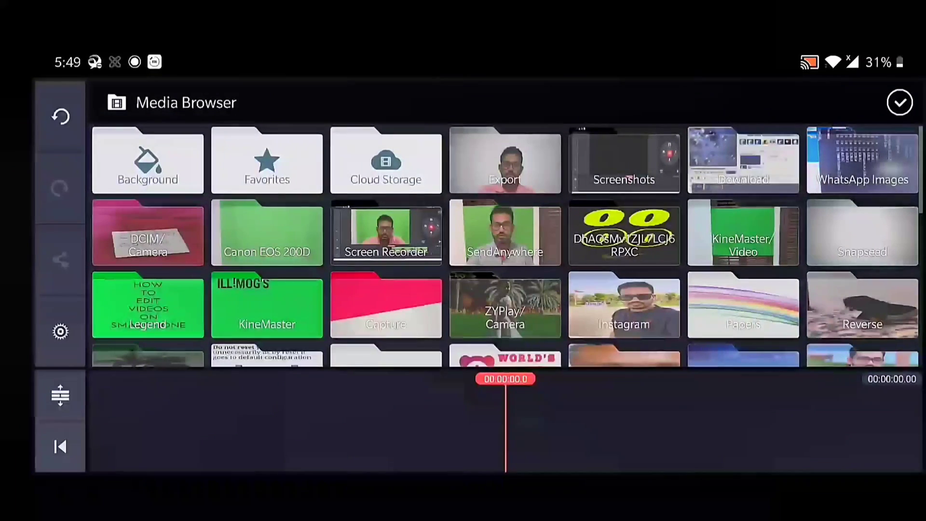
left_click(270, 212)
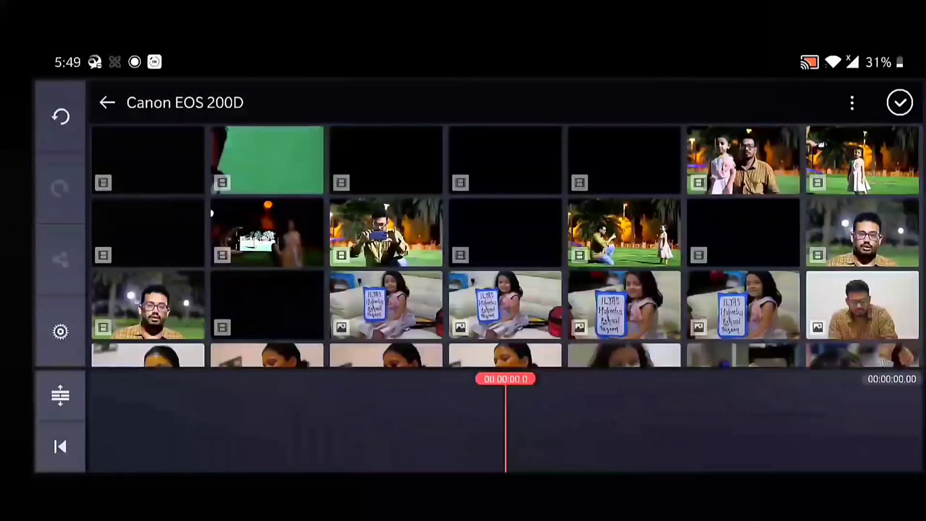
left_click(294, 135)
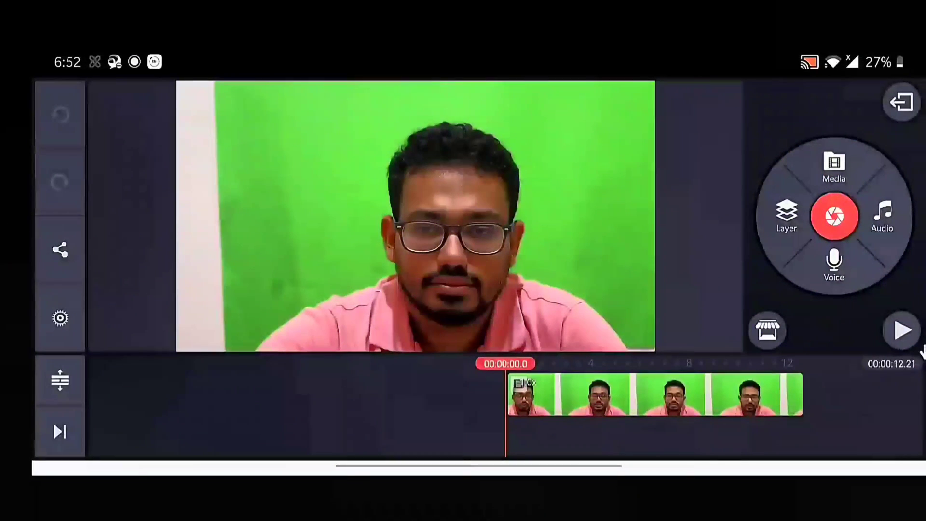
left_click(902, 331)
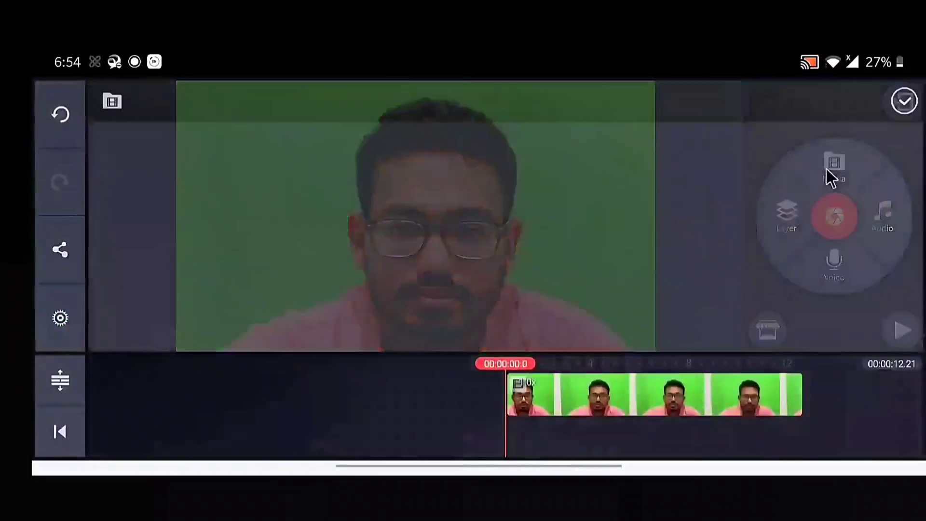
Place the grey vignette photo from Snapseed before the video and stretch it to about 15.7 s.
left_click(830, 176)
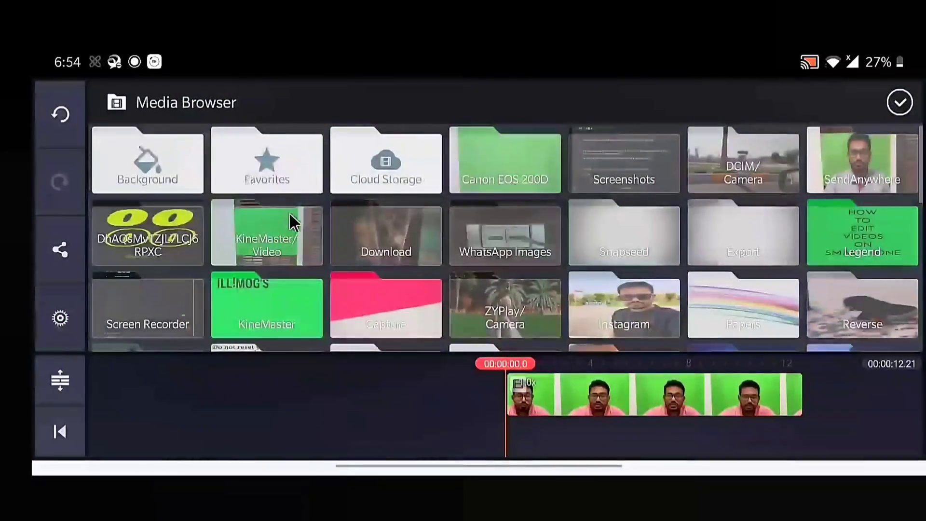
left_click(629, 252)
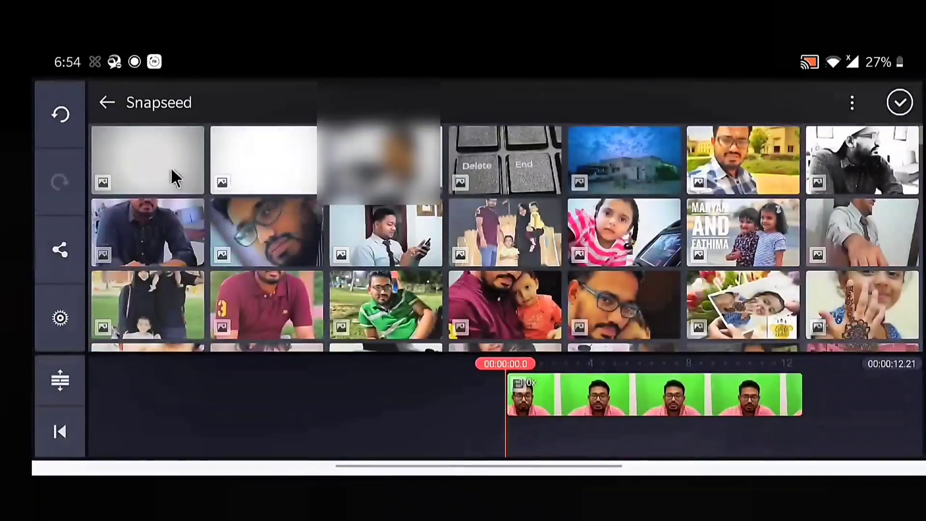
left_click(171, 167)
left_click(423, 398)
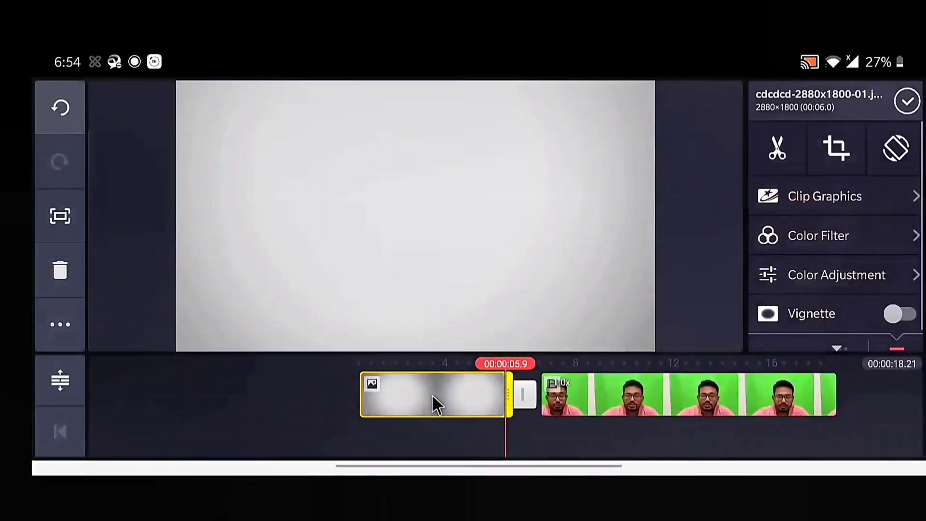
left_click_drag(517, 388, 752, 378)
Duplicate the green-screen clip as a layer, delete the main-track original, and shift the layer earlier.
left_click(773, 385)
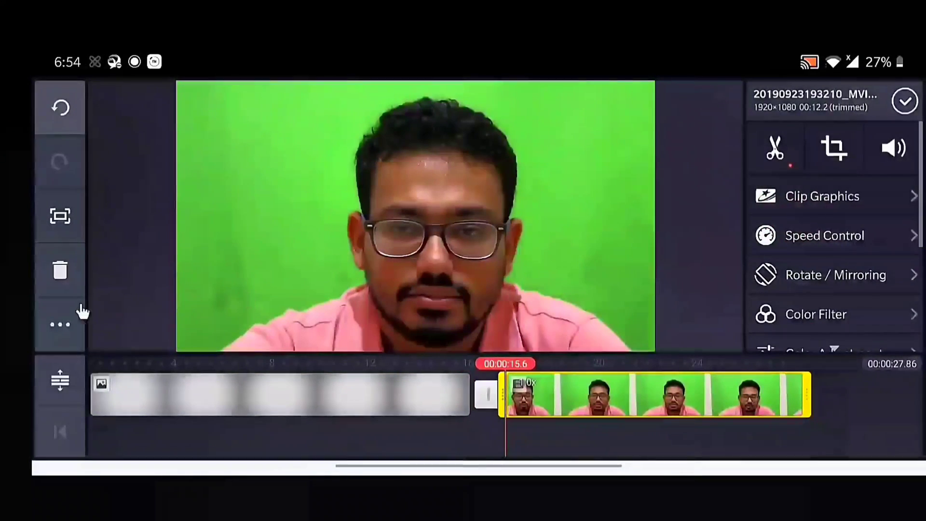
left_click(65, 324)
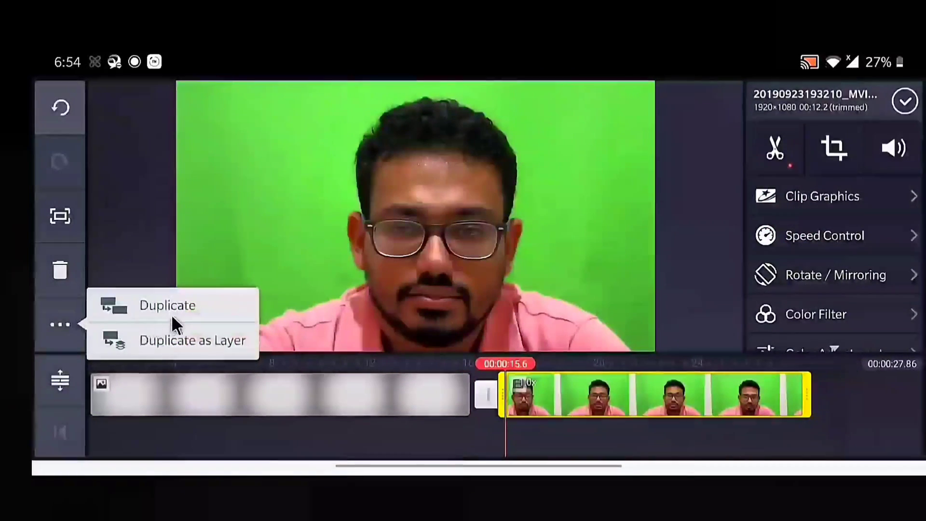
left_click(176, 340)
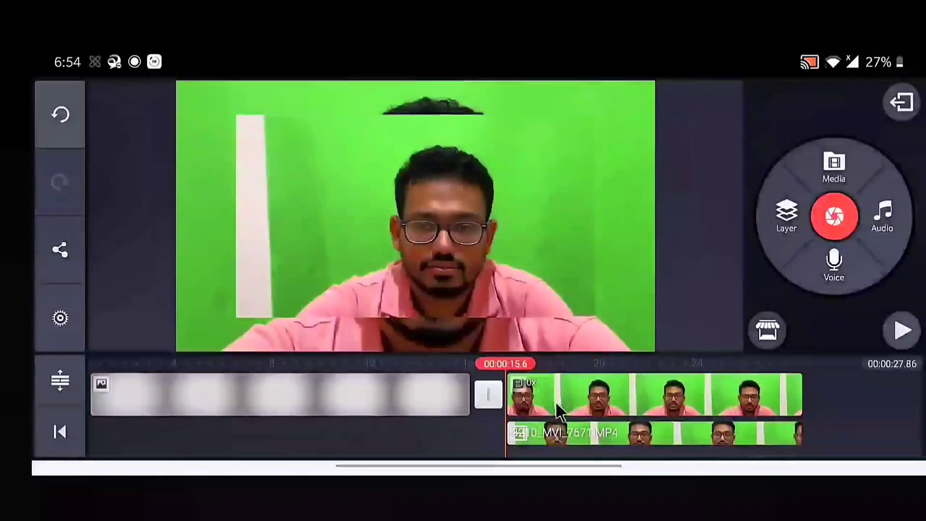
left_click(561, 387)
left_click(59, 289)
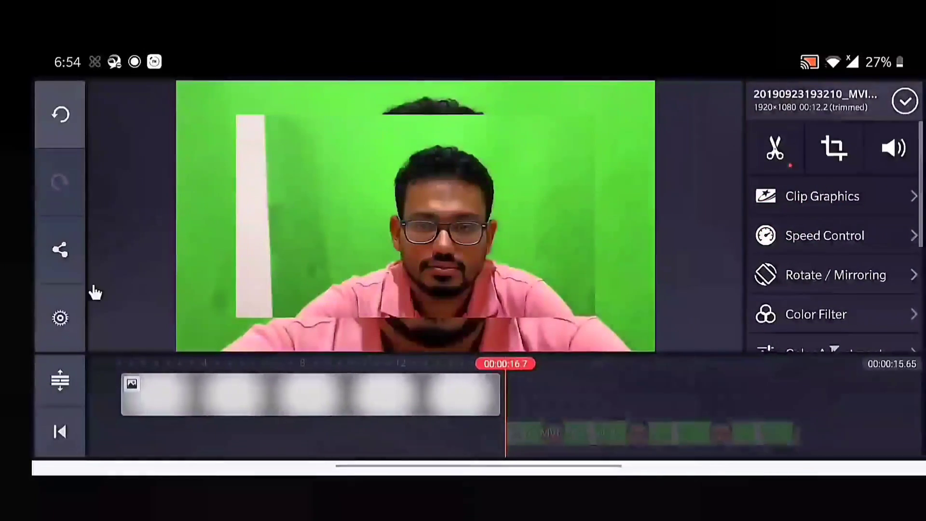
left_click(581, 430)
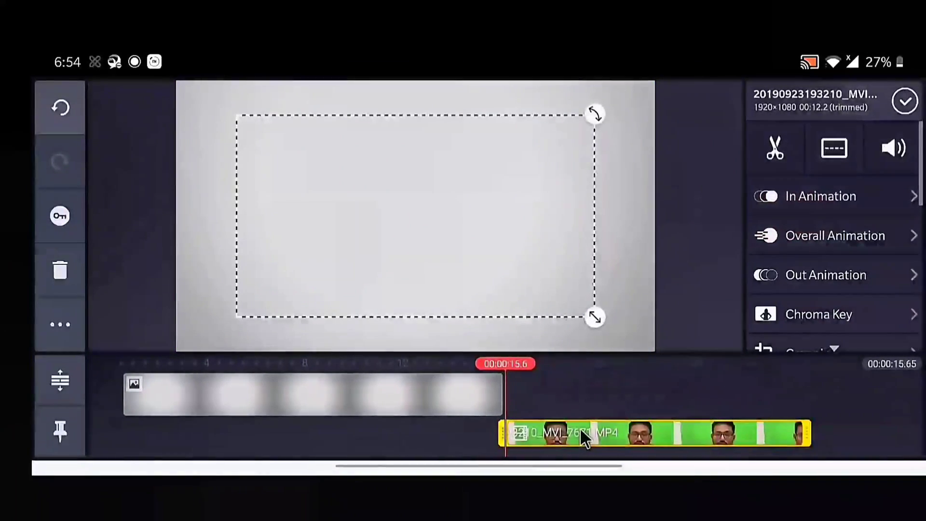
left_click_drag(586, 426, 239, 418)
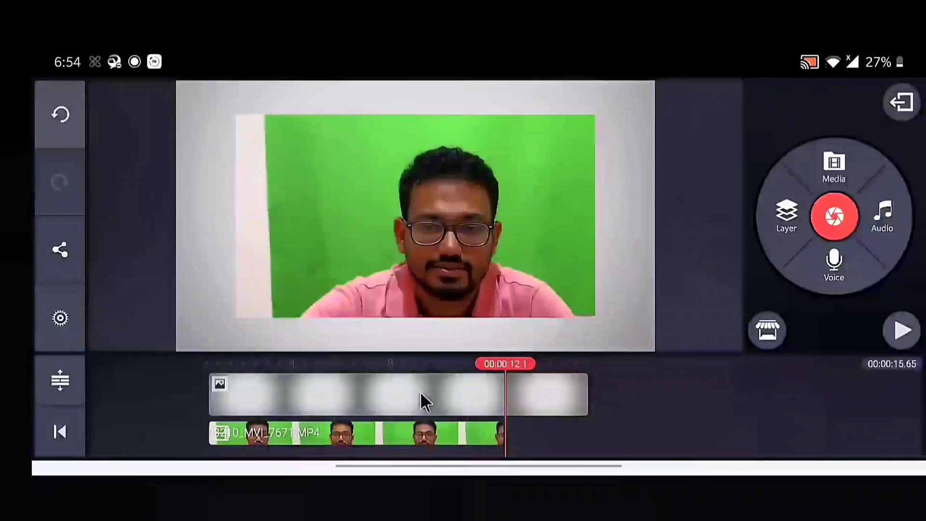
Trim the grey photo right of the playhead at 12.1 s, then select the green-screen layer.
left_click(427, 392)
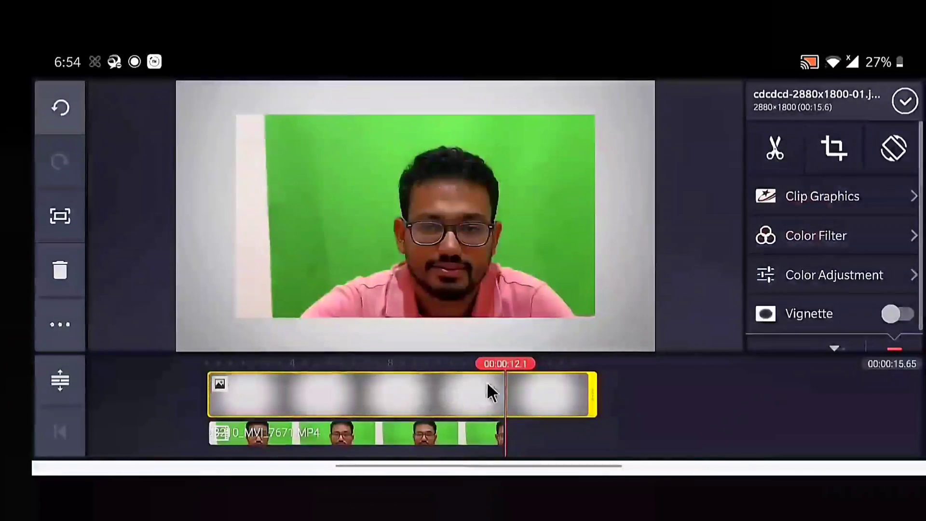
left_click(775, 149)
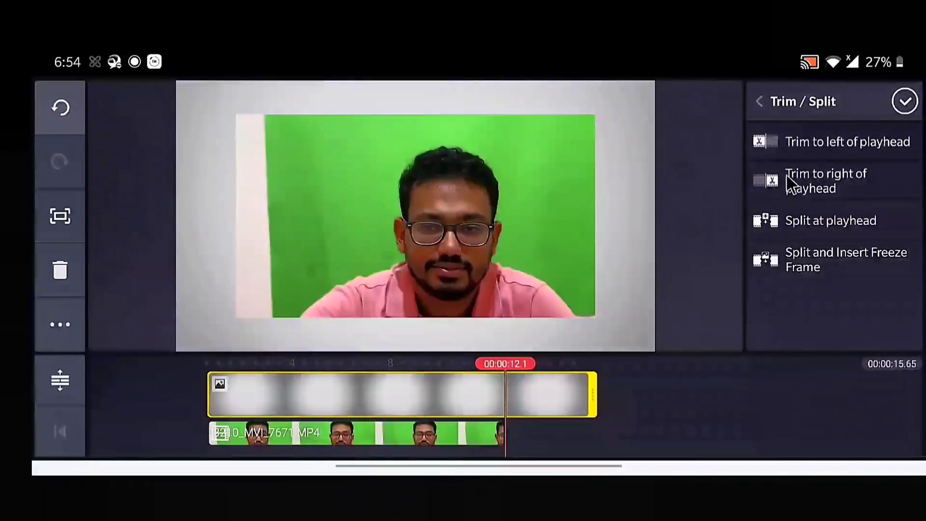
left_click(789, 183)
left_click(314, 435)
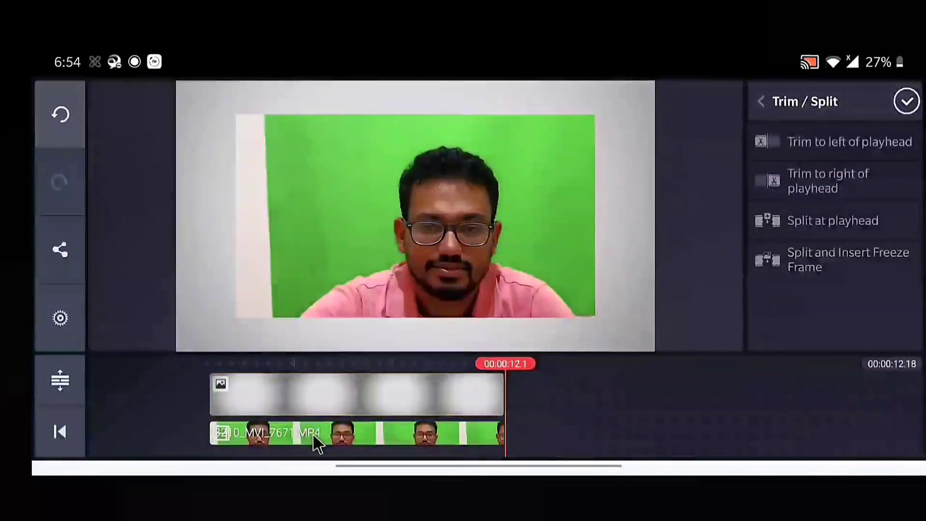
left_click(325, 428)
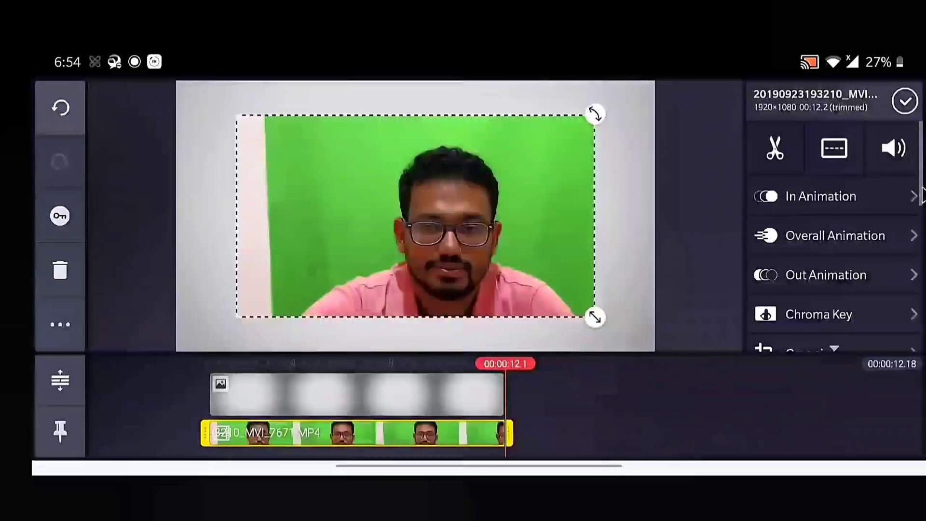
Crop the white strip off the left edge of the green-screen layer.
left_click_drag(775, 298, 788, 195)
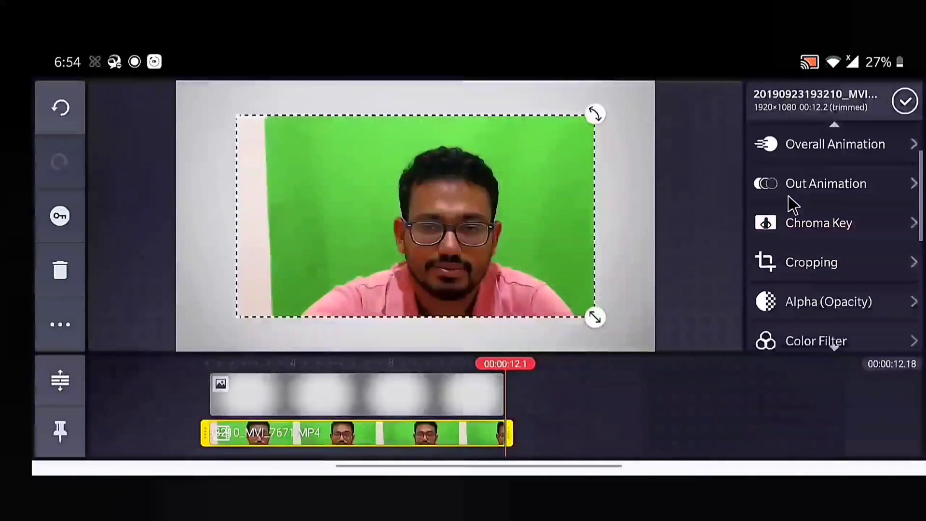
left_click(789, 264)
left_click_drag(239, 317, 295, 312)
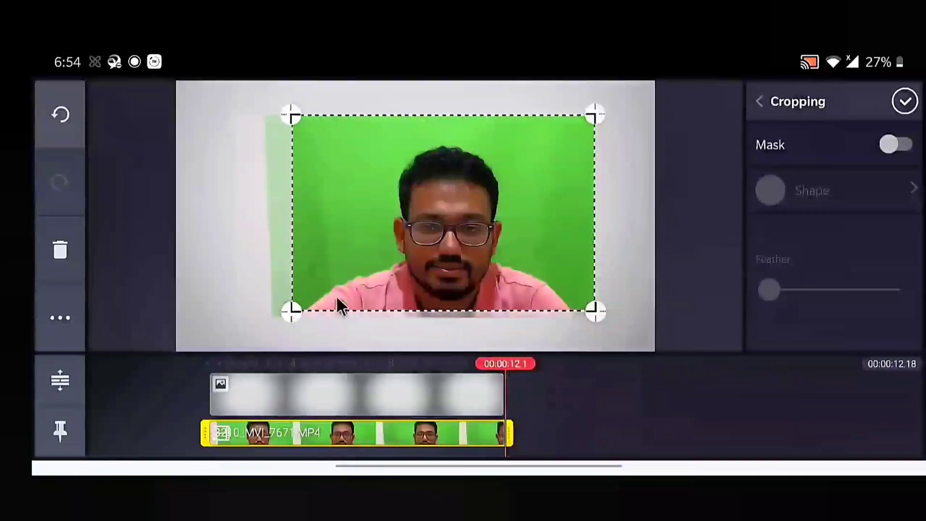
left_click(907, 104)
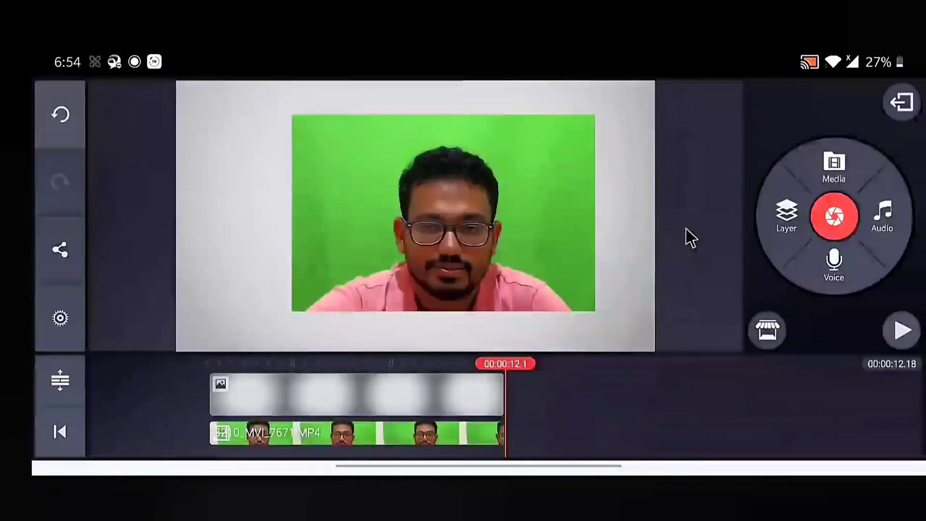
Return to the video start and move the green-screen layer lower in the frame.
left_click_drag(405, 416, 649, 415)
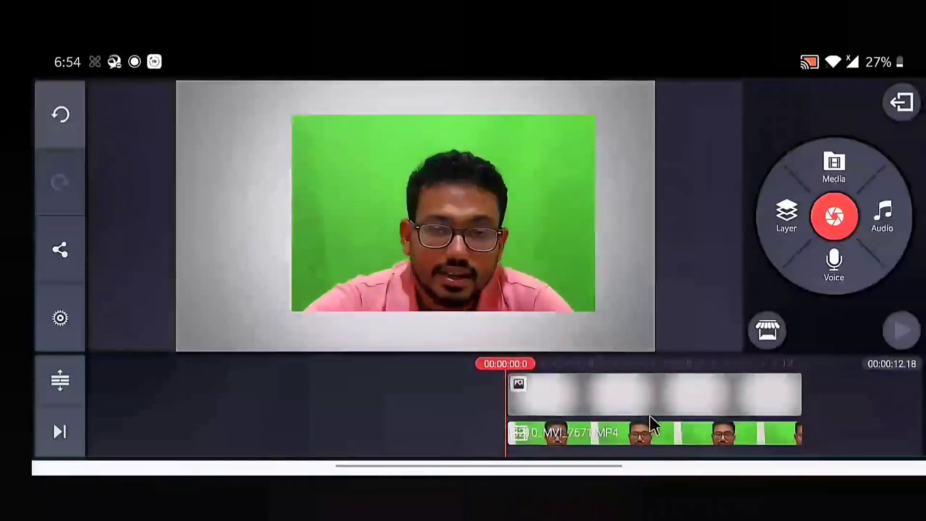
left_click(661, 425)
left_click_drag(517, 299, 488, 324)
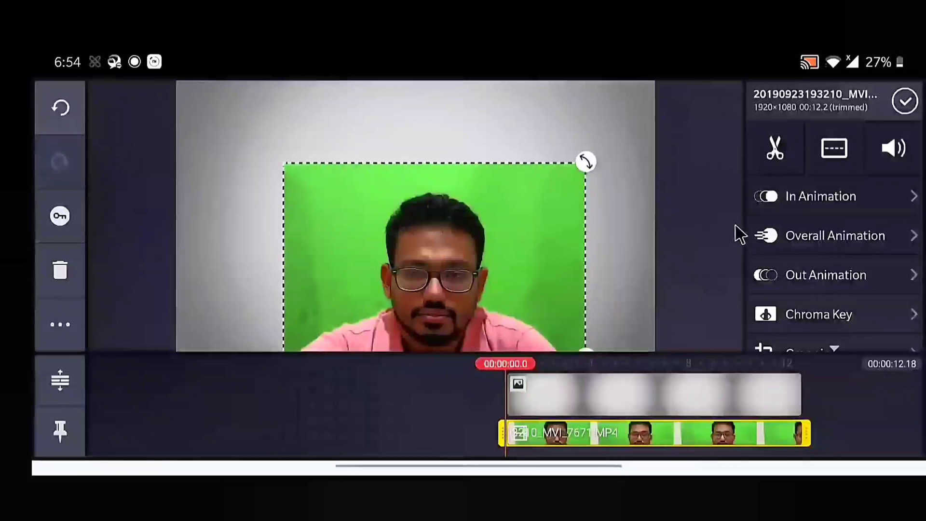
Enable chroma key on the green-screen layer and tune both key thresholds using the mask view.
left_click(814, 317)
left_click(898, 149)
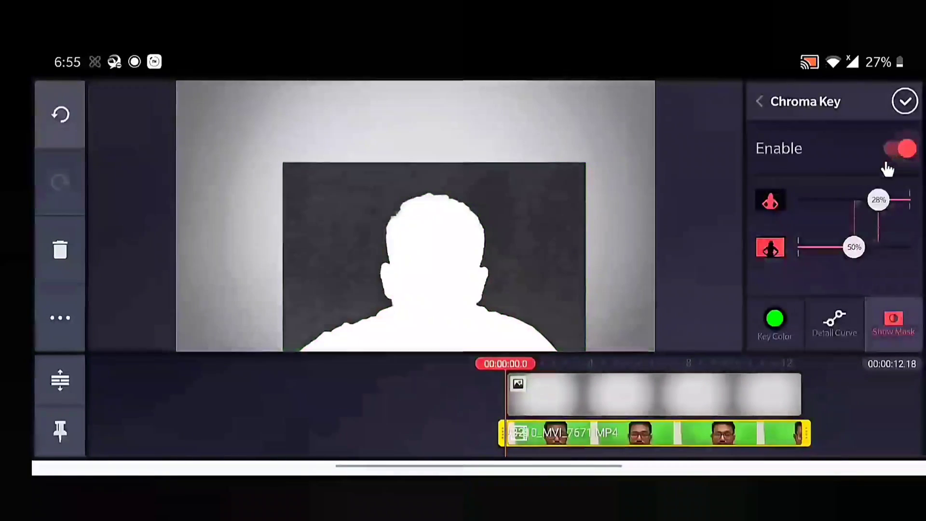
mouse_move(854, 248)
left_mouse_down()
mouse_move(845, 255)
mouse_move(860, 250)
left_mouse_up()
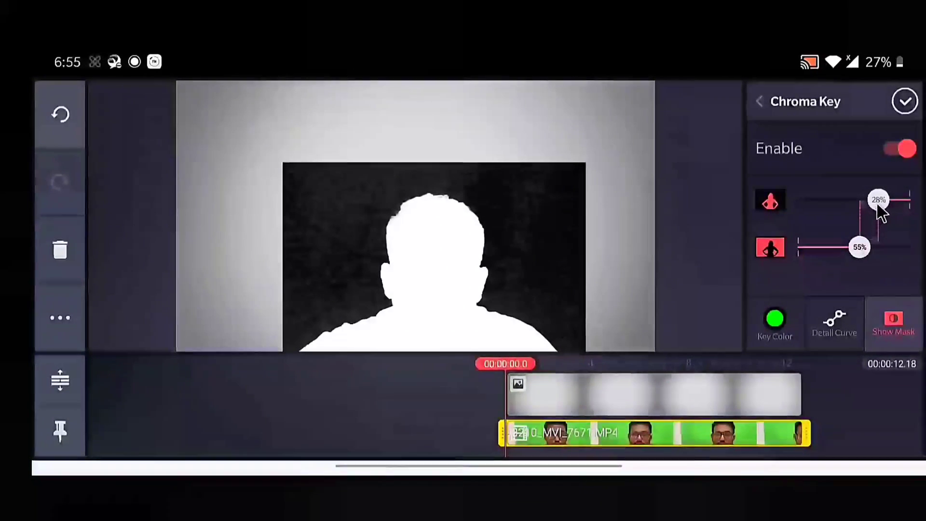
left_click_drag(875, 203, 870, 211)
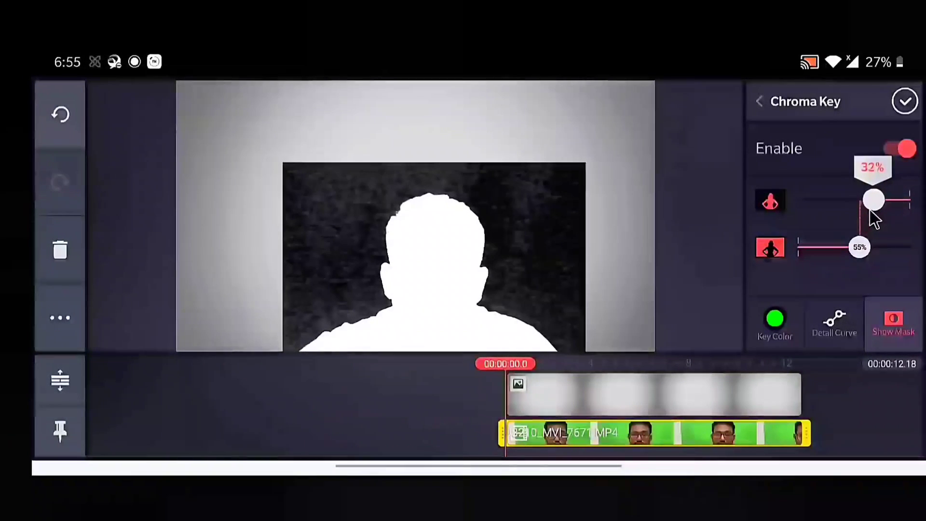
mouse_move(872, 203)
left_mouse_down()
mouse_move(863, 208)
mouse_move(874, 208)
mouse_move(873, 218)
left_mouse_up()
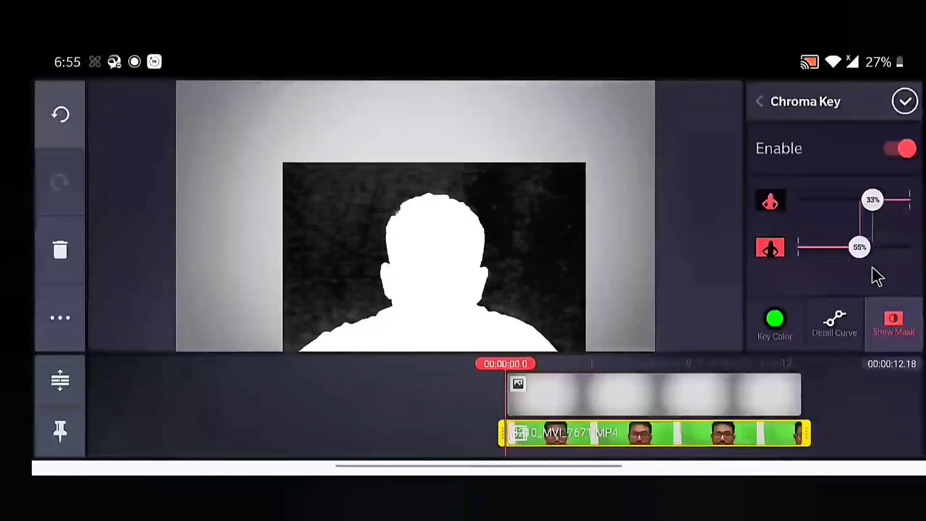
Hide the mask, fine-tune the thresholds, confirm, and play back the keyed result.
left_click(889, 333)
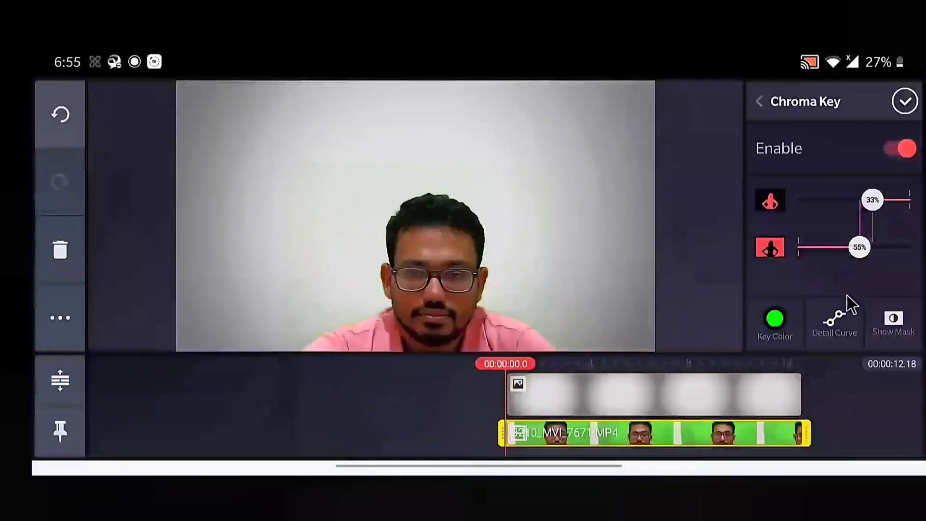
left_click_drag(871, 259, 876, 260)
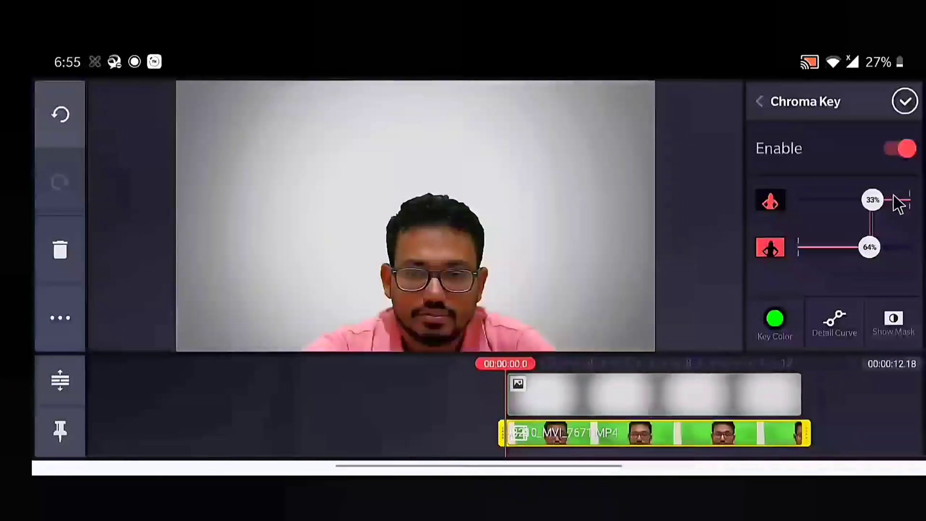
left_click_drag(886, 202, 885, 203)
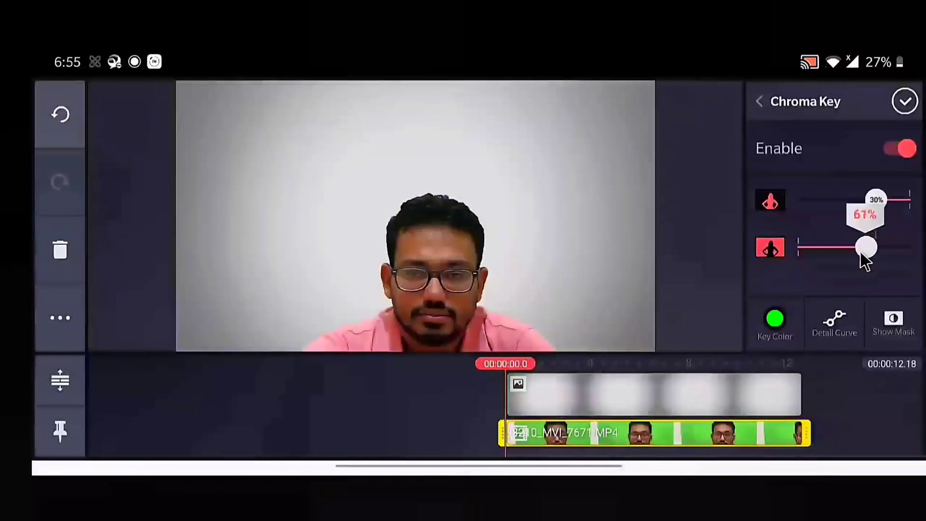
left_click_drag(878, 214, 866, 222)
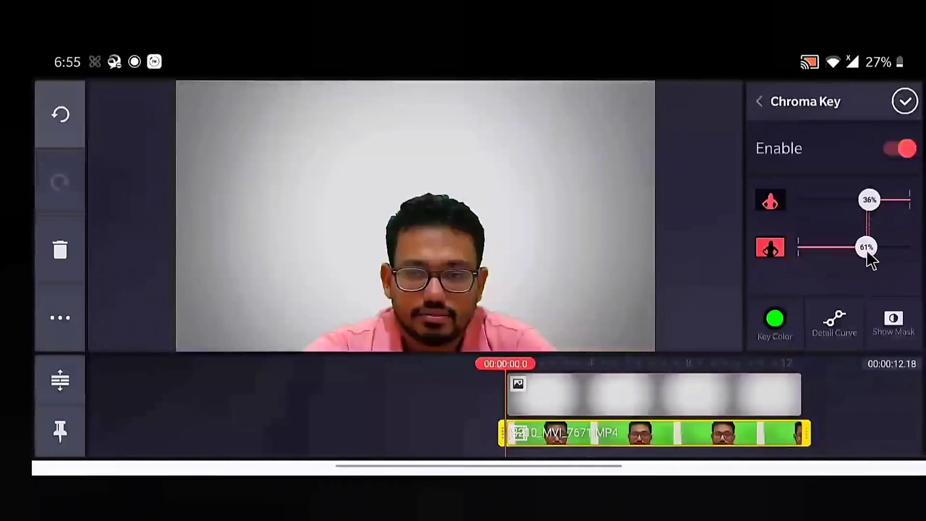
left_click(904, 102)
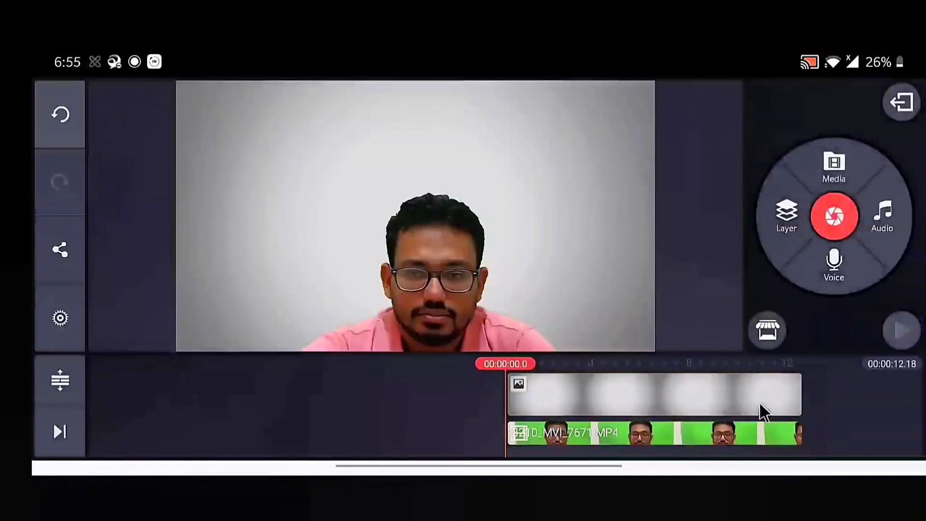
key("space")
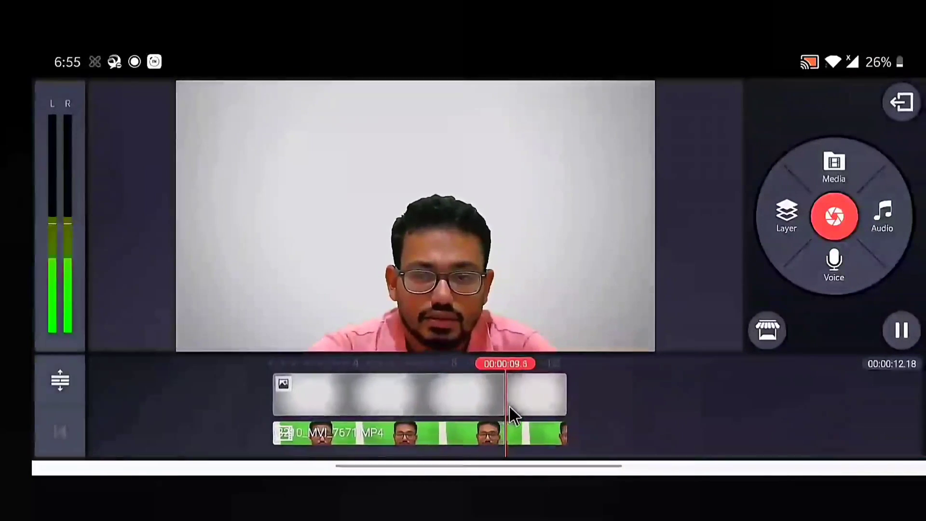
left_click_drag(488, 392, 771, 398)
left_click(846, 181)
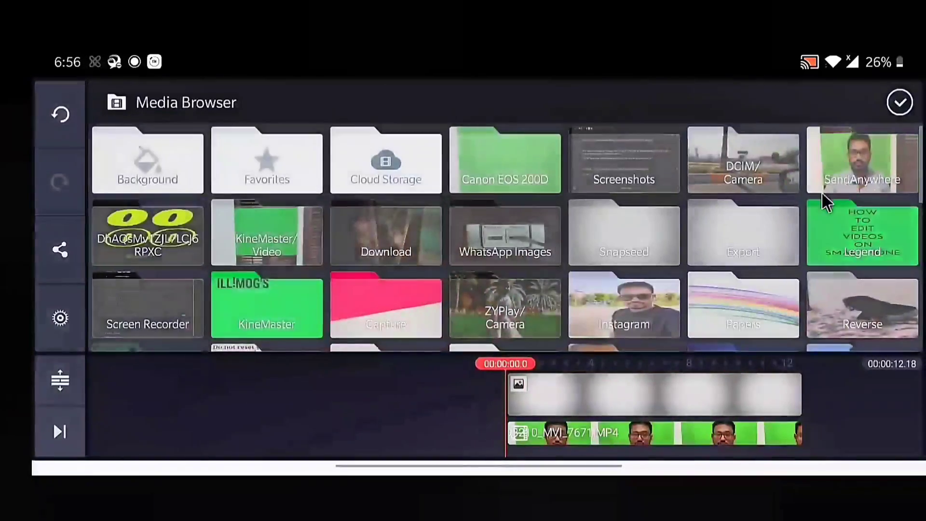
left_click(147, 184)
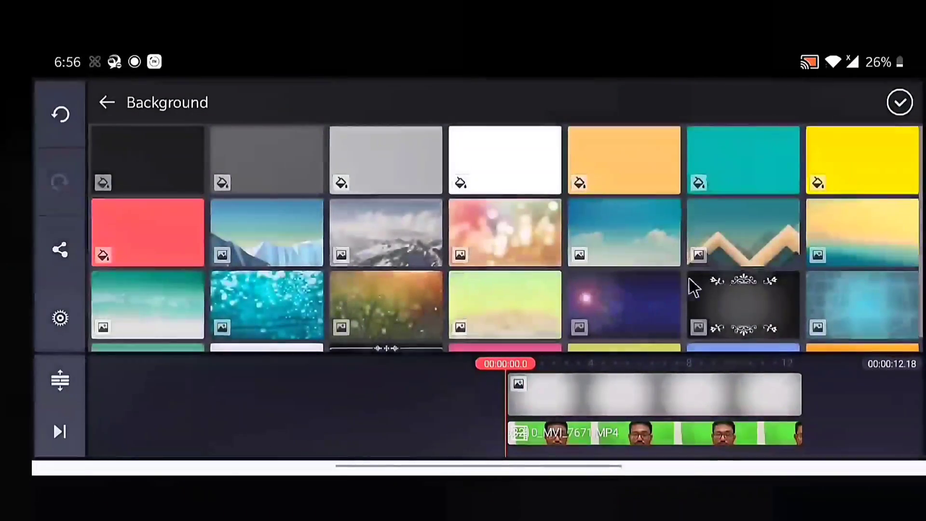
scroll(718, 275, "down", 2)
left_click(744, 258)
left_click_drag(667, 444, 429, 448)
left_click(496, 393)
left_click_drag(510, 393, 634, 393)
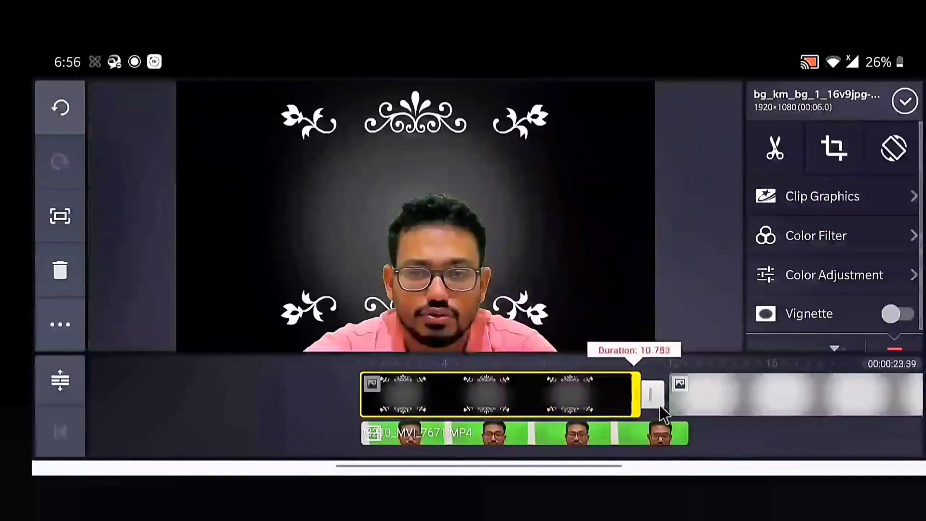
left_click(814, 450)
key("space")
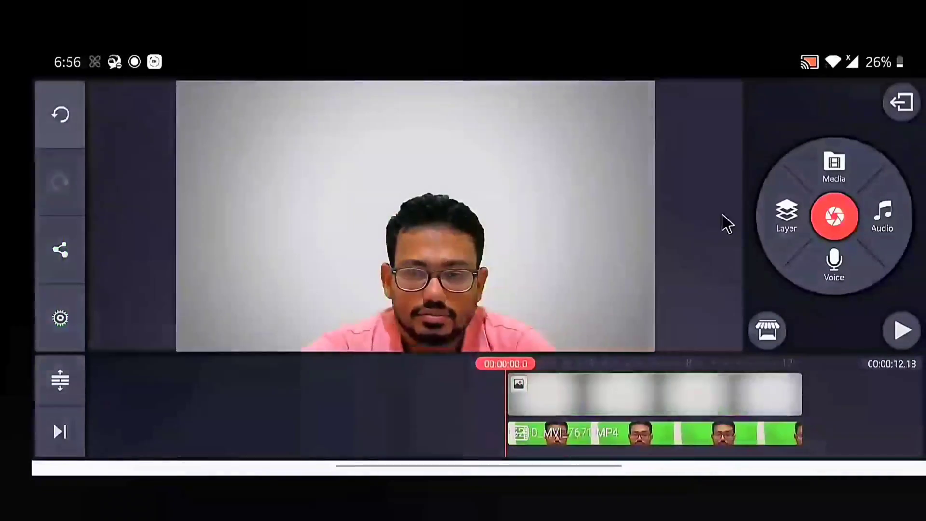
Add a text layer reading 'this' and enlarge it.
left_click(784, 214)
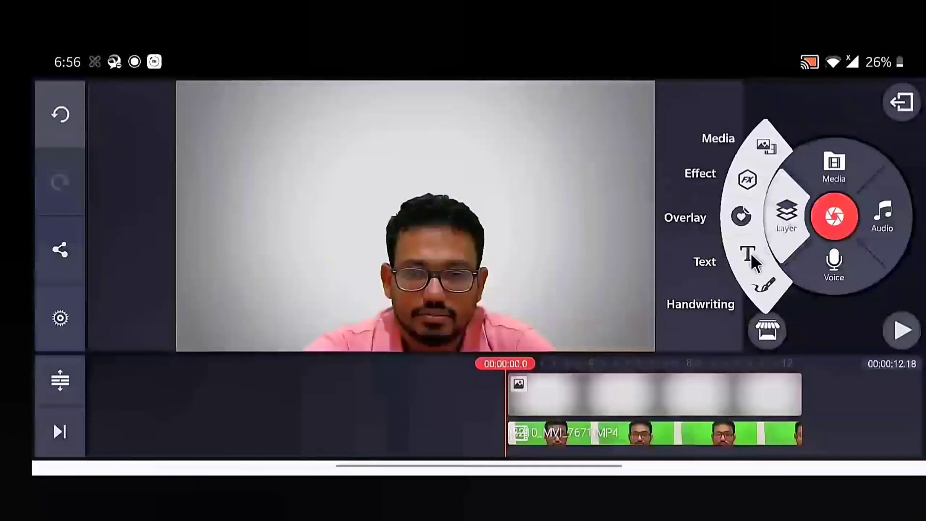
left_click(748, 253)
left_click(450, 284)
left_click(732, 288)
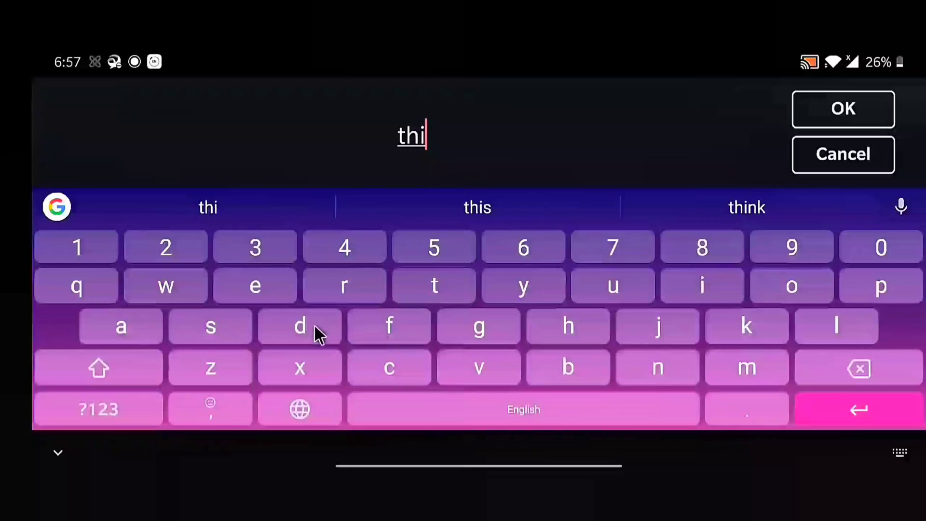
left_click(221, 332)
left_click(829, 116)
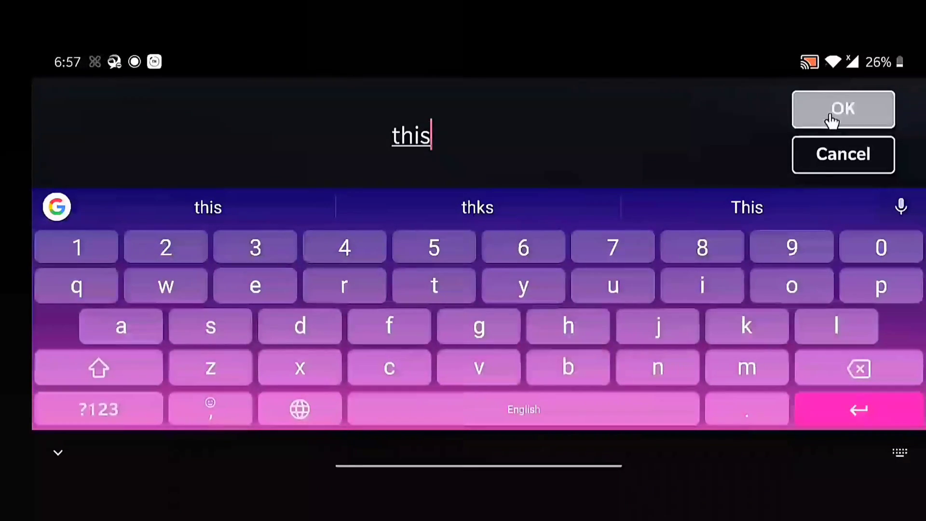
left_click_drag(440, 230, 525, 260)
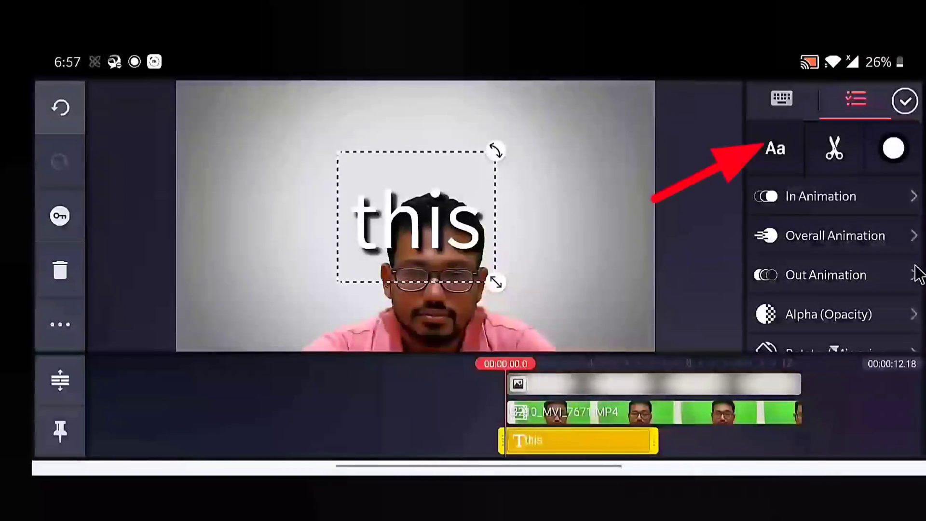
Set the title to the REVOLUTION font and move it above the man's head.
left_click(775, 148)
scroll(544, 289, "down", 10)
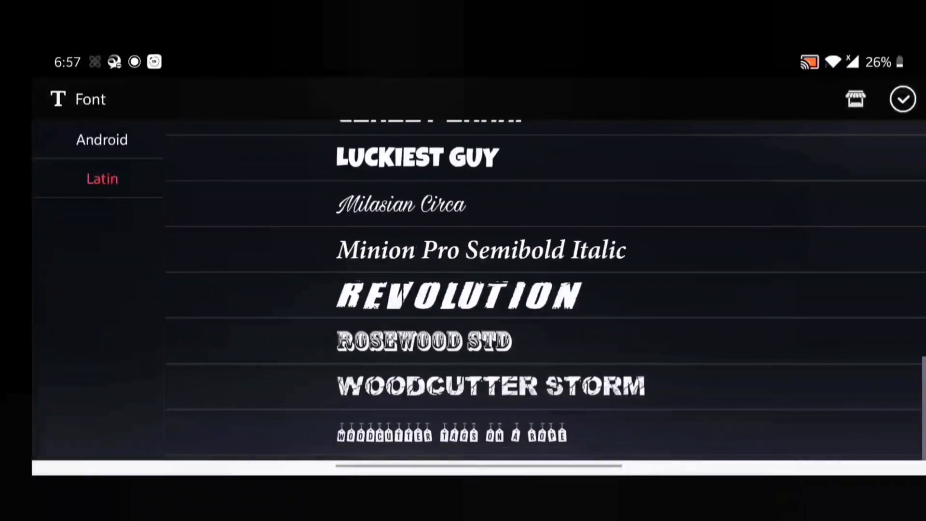
left_click(624, 310)
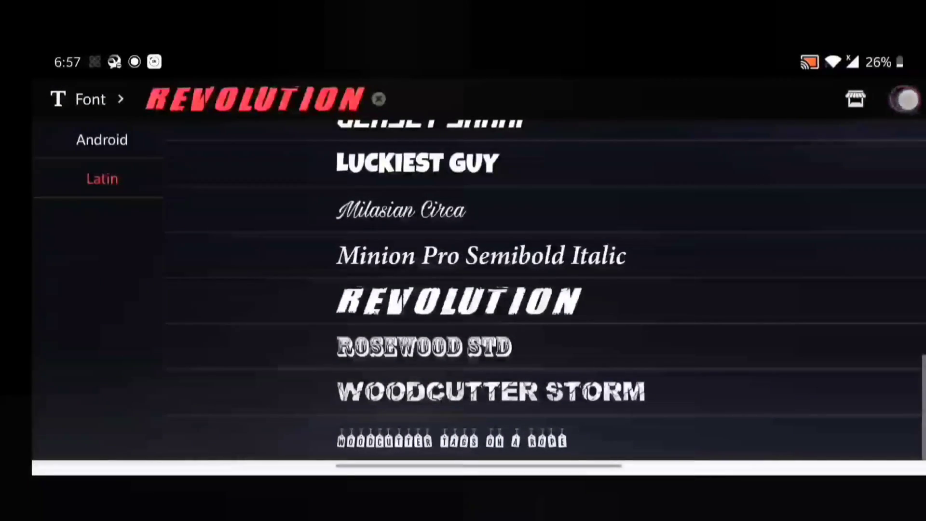
key("Escape")
left_click_drag(466, 241, 498, 216)
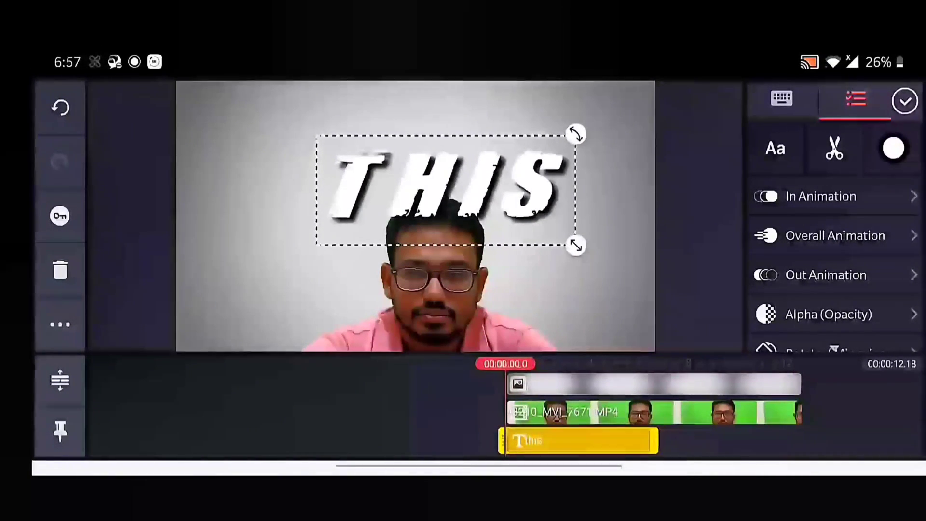
Send the THIS title to the back behind the man and preview it.
left_click(60, 324)
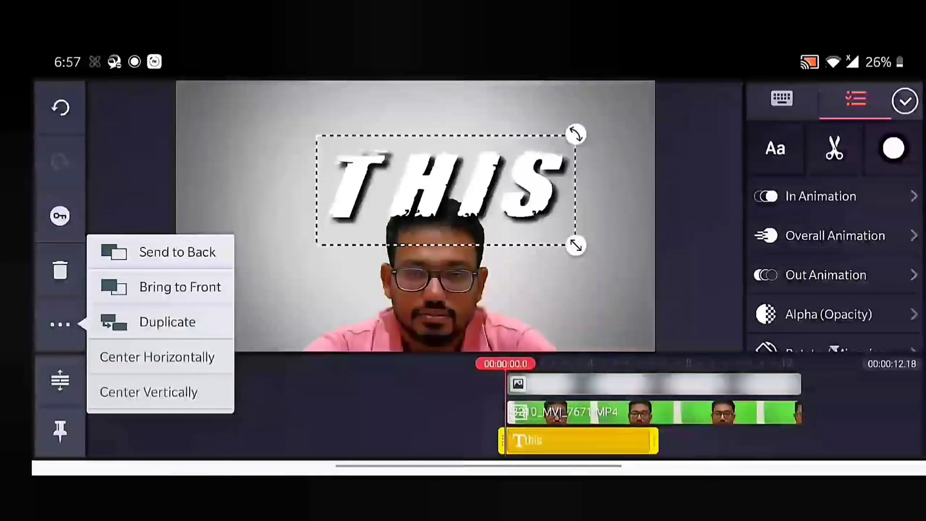
left_click(177, 252)
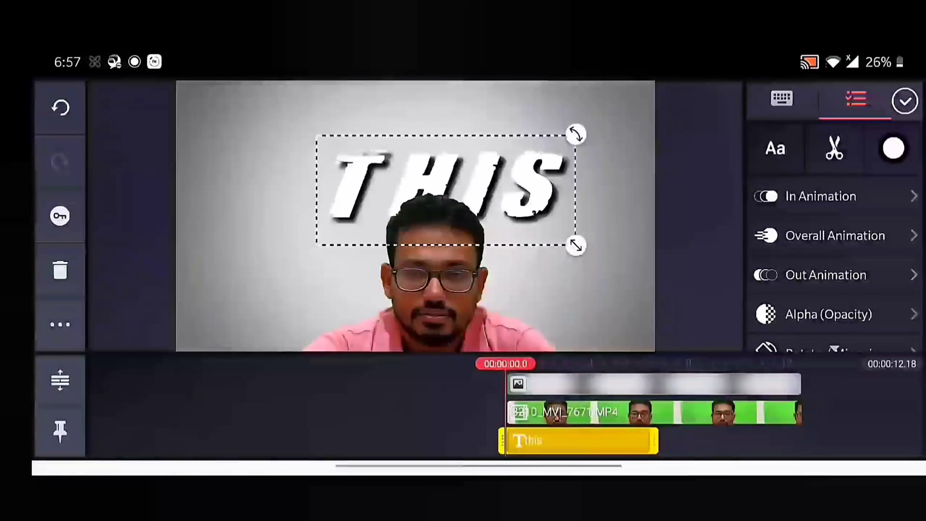
left_click(904, 101)
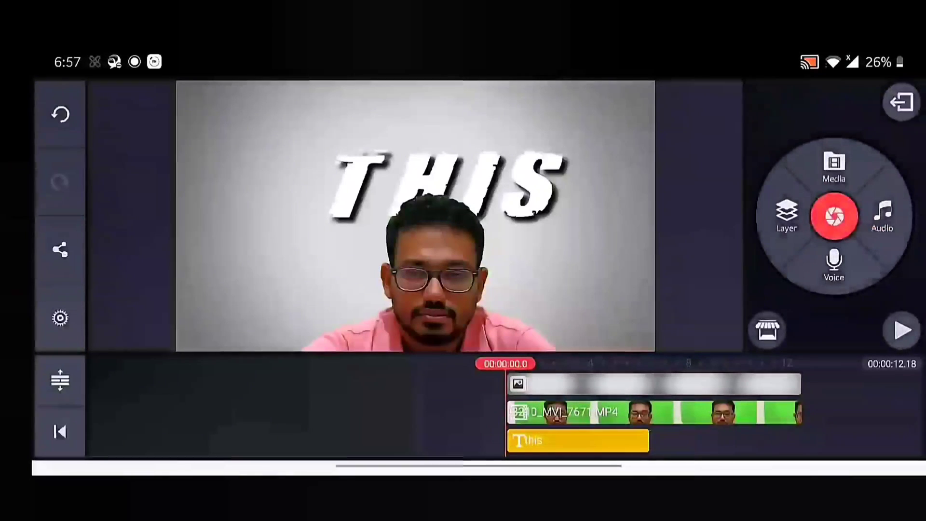
left_click(901, 331)
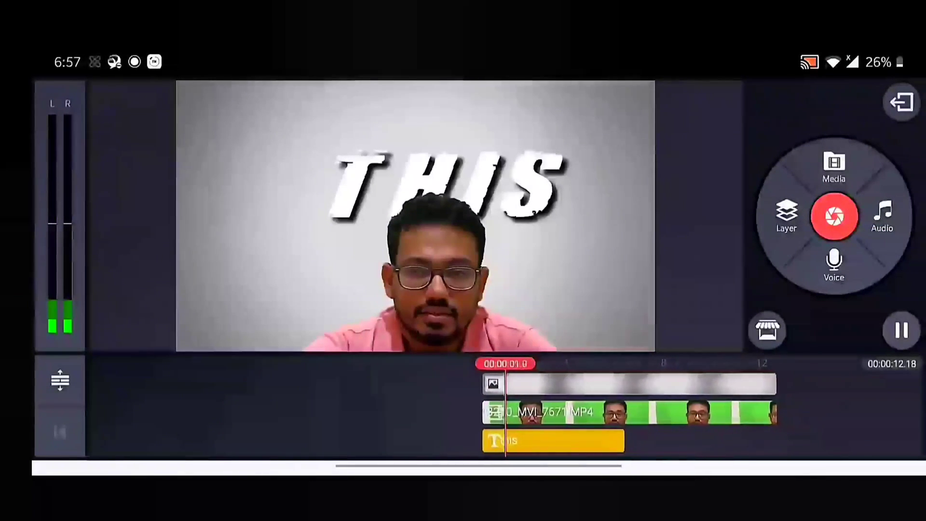
left_click(902, 331)
Select the THIS title and open its In Animation choices.
left_click(579, 440)
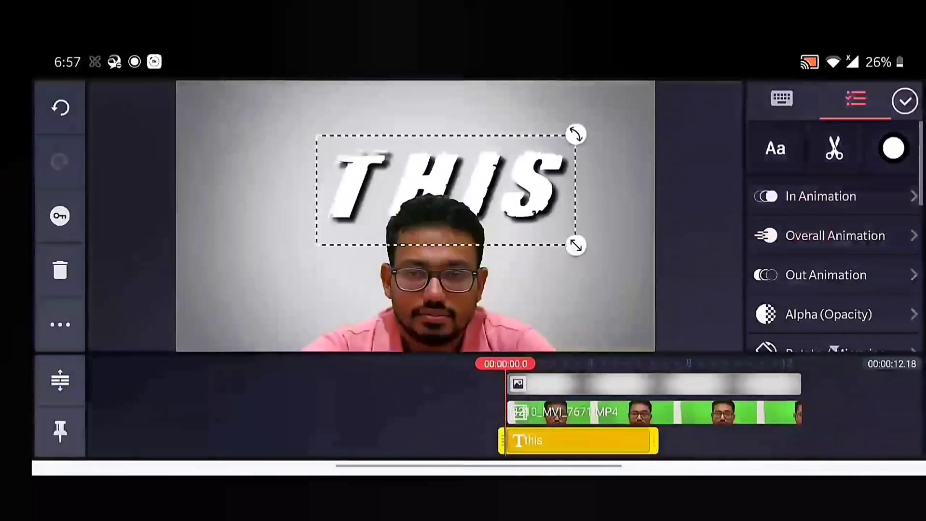
left_click(857, 196)
scroll(851, 275, "down", 6)
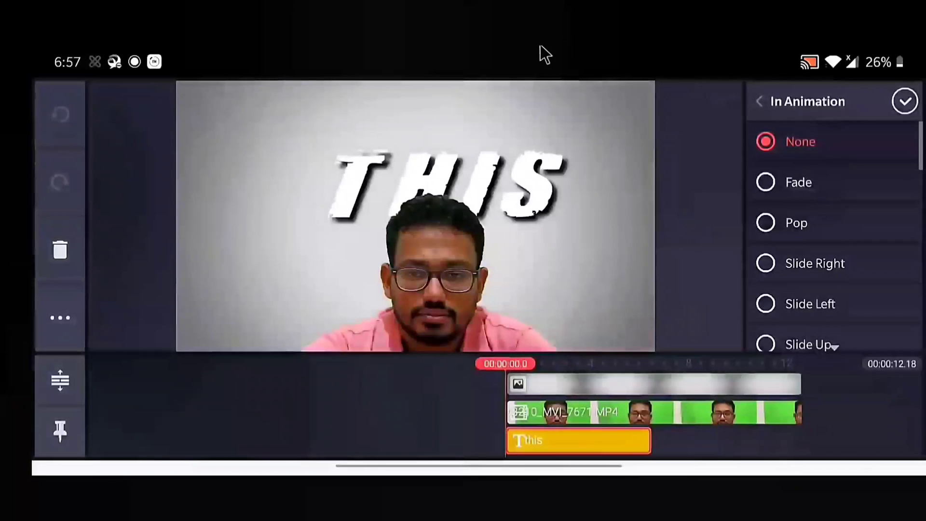
Give the THIS title a Pop entry animation and preview it.
left_click(796, 222)
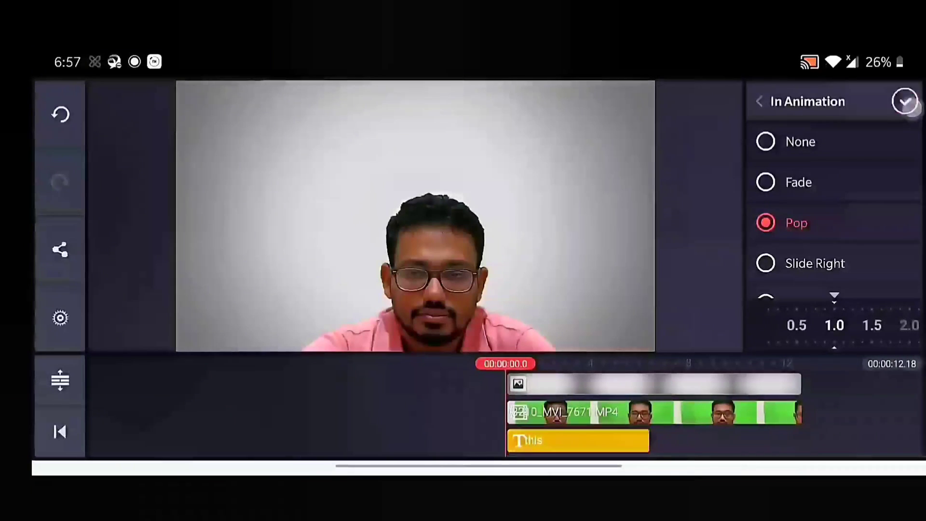
left_click(906, 102)
left_click(901, 330)
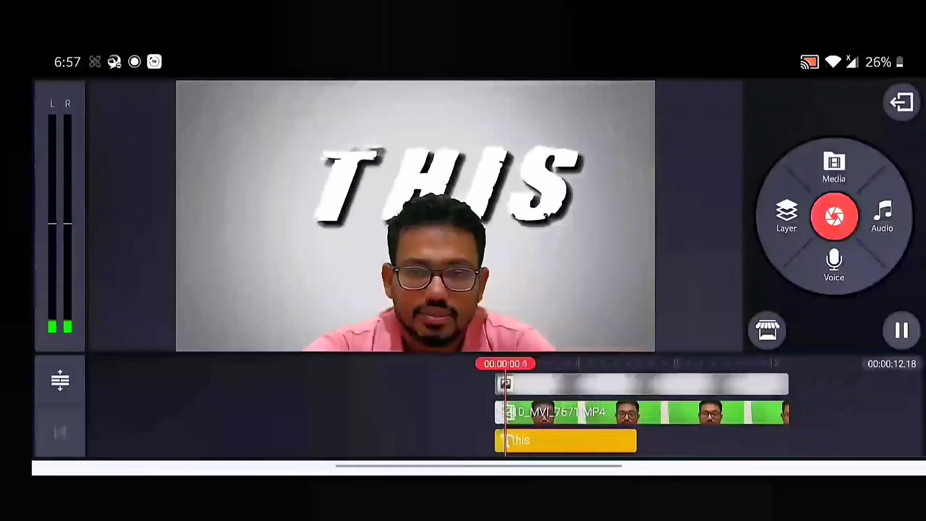
left_click(723, 427)
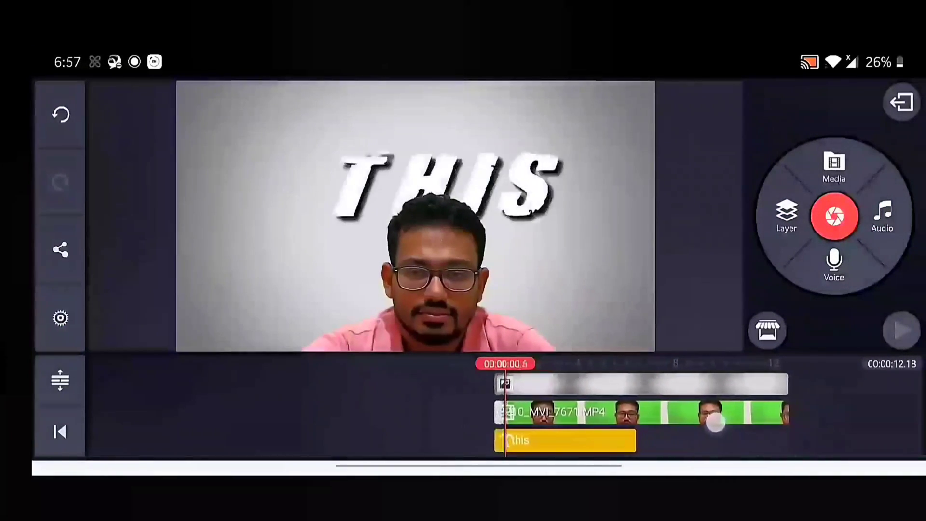
Shorten the THIS title clip to about 1 second on the timeline.
left_click_drag(712, 423, 704, 423)
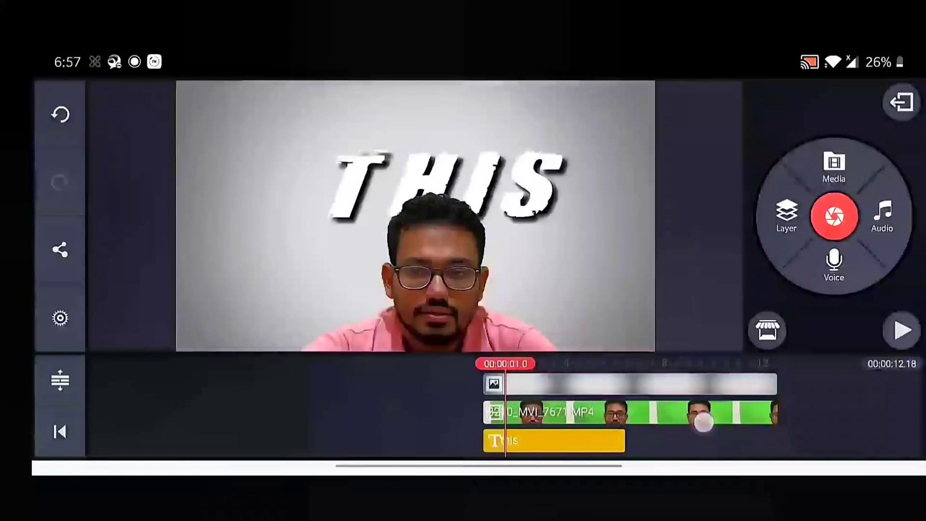
left_click(588, 436)
left_click_drag(627, 438, 579, 437)
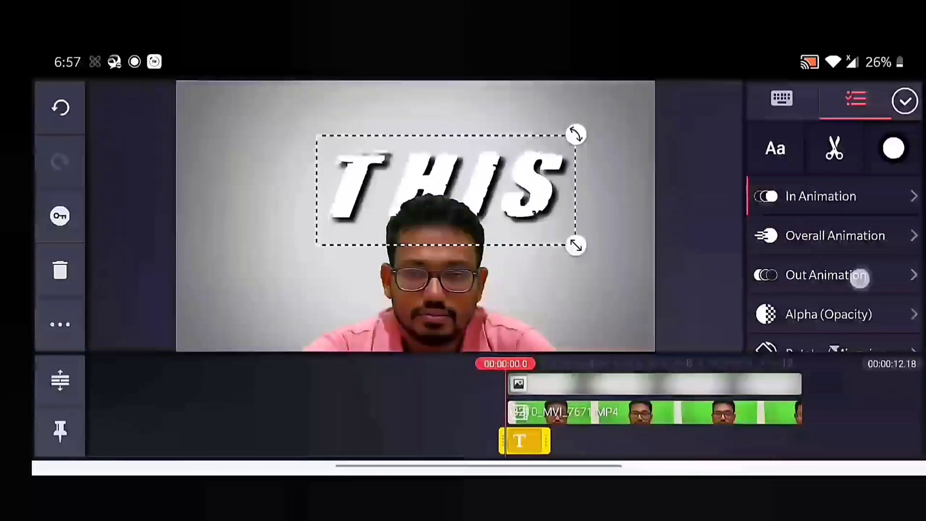
Set the THIS title's Out Animation to Snap Down.
left_click(860, 278)
scroll(832, 241, "down", 10)
left_click(848, 250)
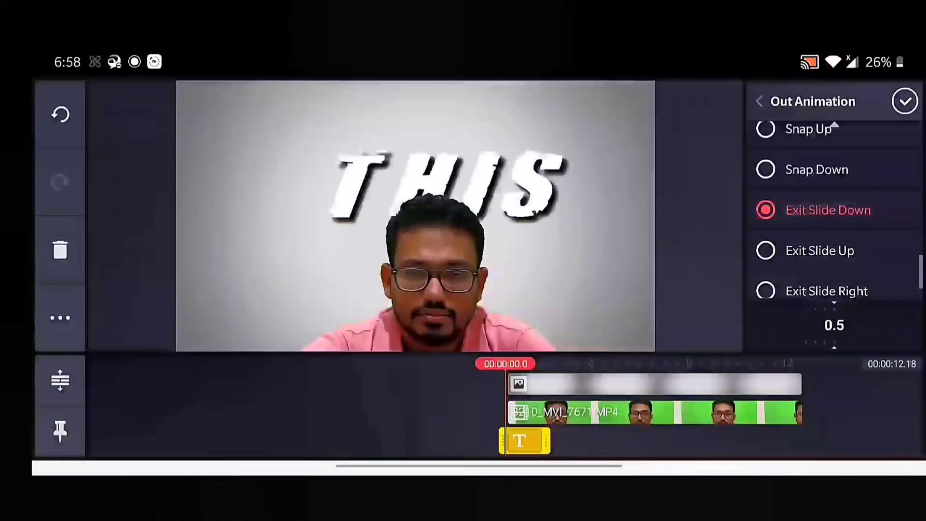
left_click(820, 169)
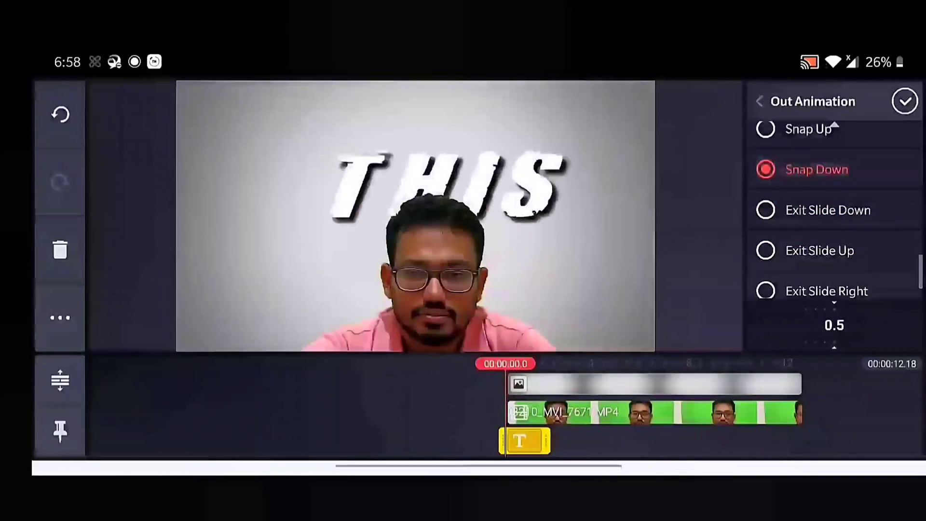
left_click(905, 100)
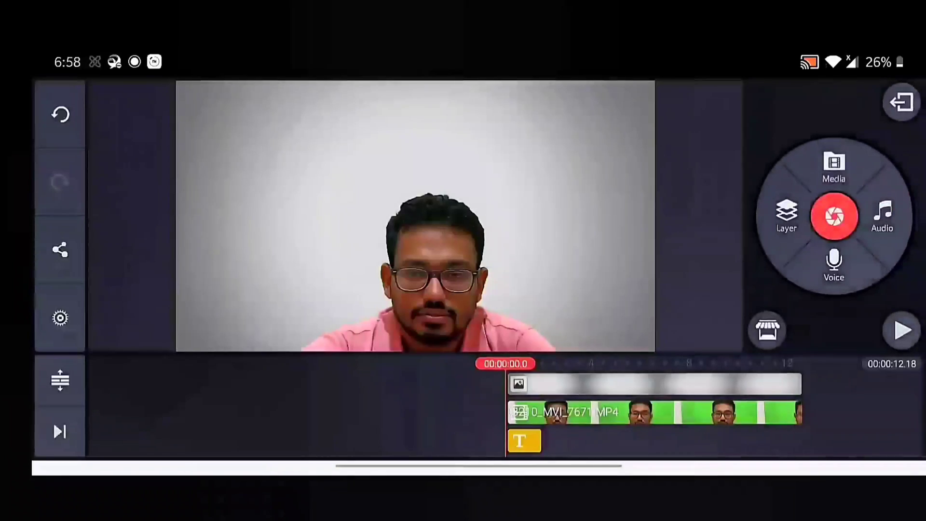
Play the project from the start until the THIS title appears.
left_click_drag(747, 425, 733, 425)
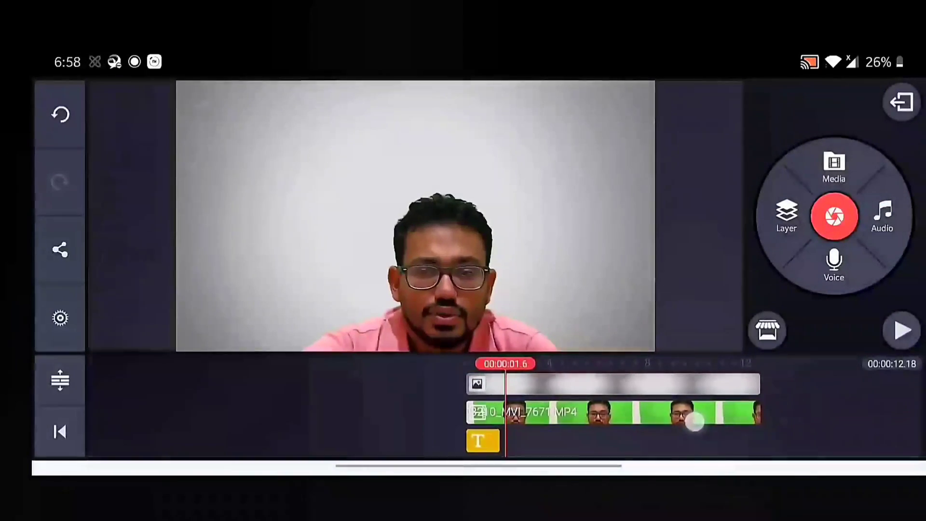
left_click(60, 431)
left_click(901, 330)
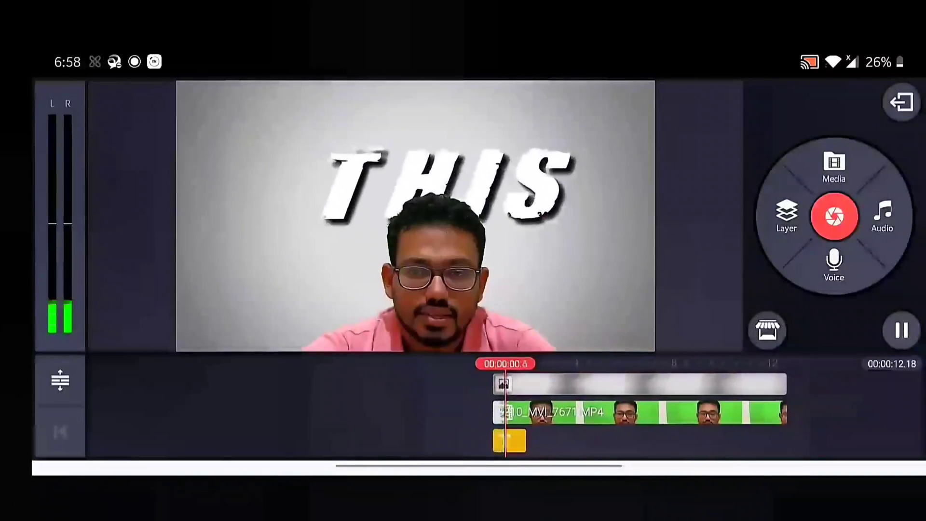
left_click(313, 127)
Add a new text layer reading 'Video'.
left_click(903, 99)
left_click(786, 212)
left_click(746, 252)
type("Vide")
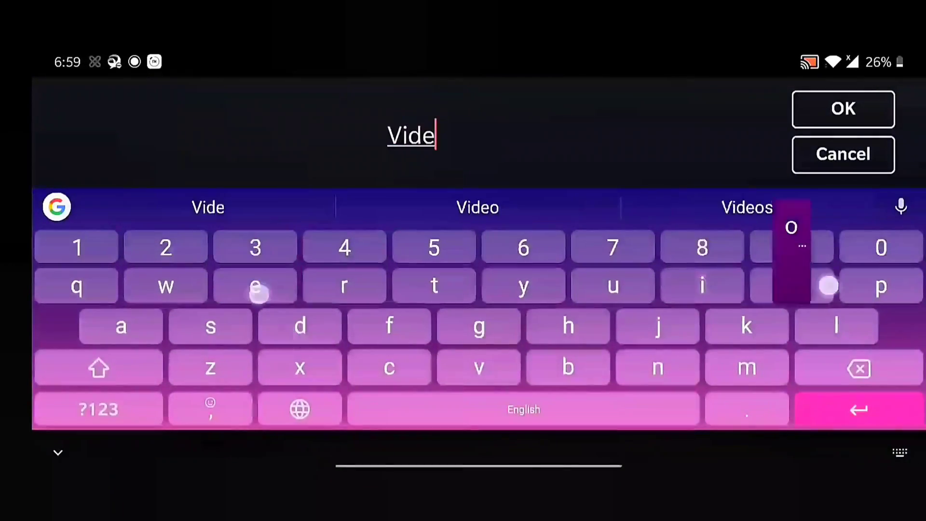
type("o")
left_click(843, 109)
Set the Video text to the Revolution font, enlarge it, and place it just below THIS.
left_click(777, 146)
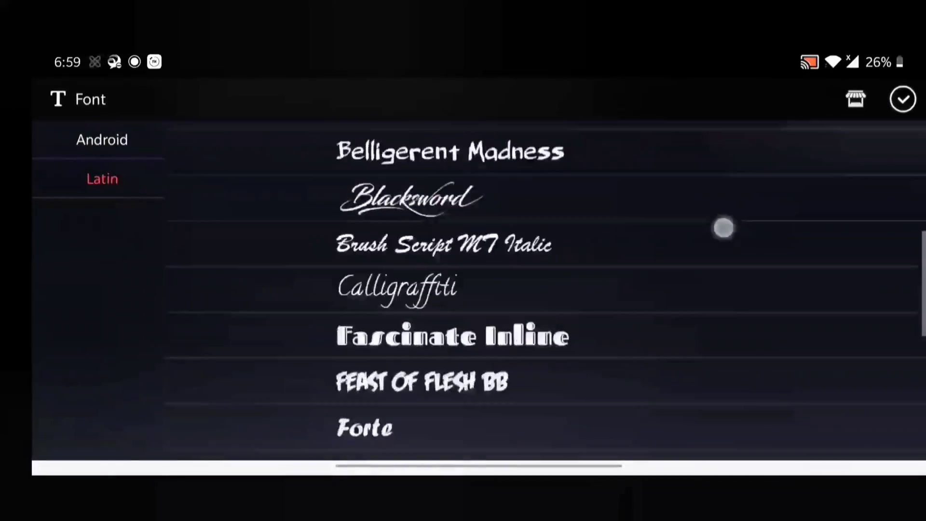
scroll(723, 227, "down", 10)
left_click(608, 308)
left_click(902, 99)
left_click_drag(455, 229, 612, 314)
left_click_drag(525, 252, 514, 231)
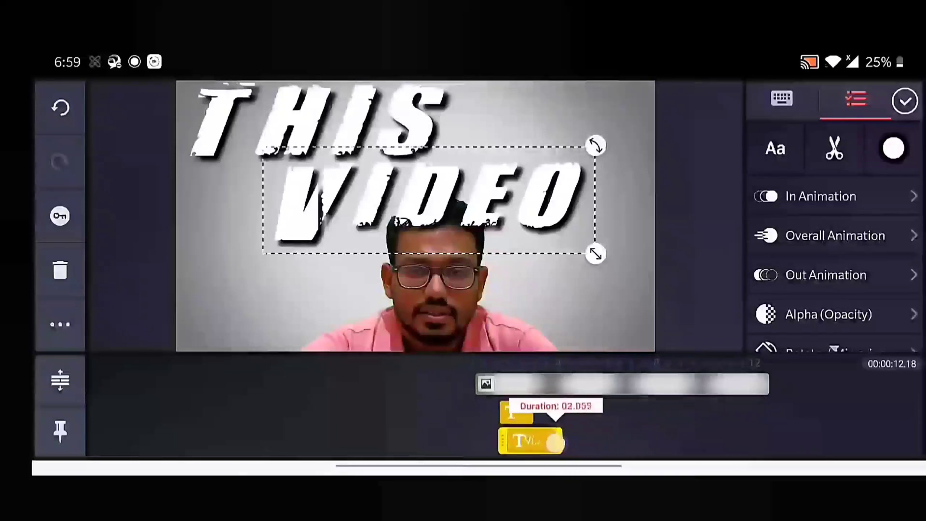
Shorten the VIDEO clip to about 2 seconds and trim it at the 2.5-second playhead.
left_click_drag(554, 441, 550, 441)
left_click_drag(625, 424, 639, 423)
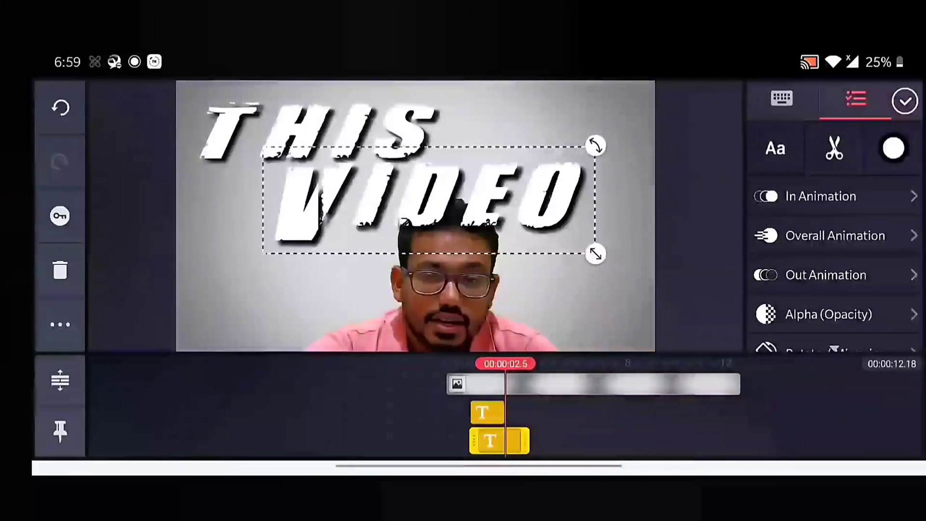
left_click(833, 148)
left_click(839, 183)
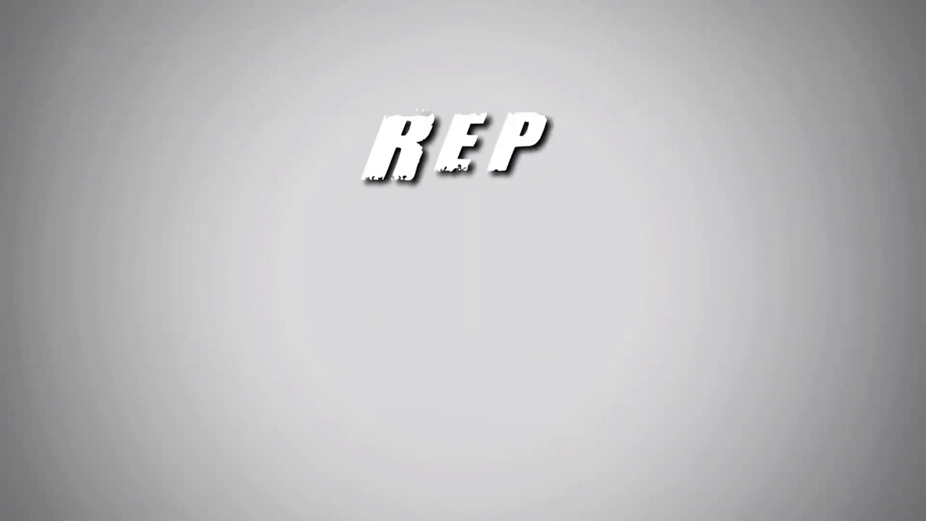